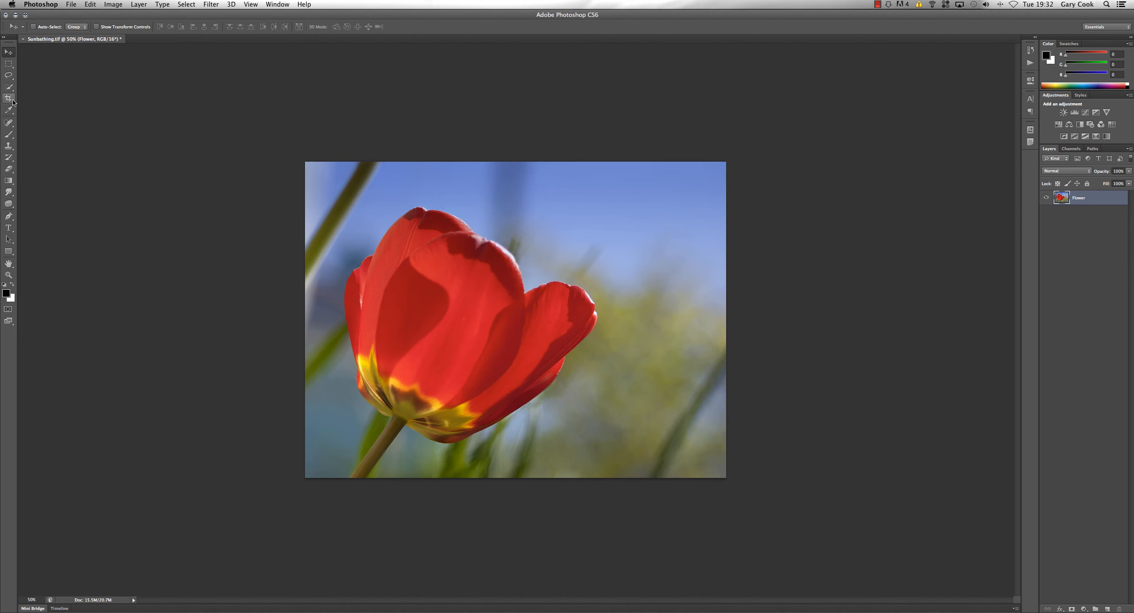
# Step: Extend the canvas with the Crop tool, adding an even margin around the tulip photo and a deeper one below it
pyautogui.click(9, 100)
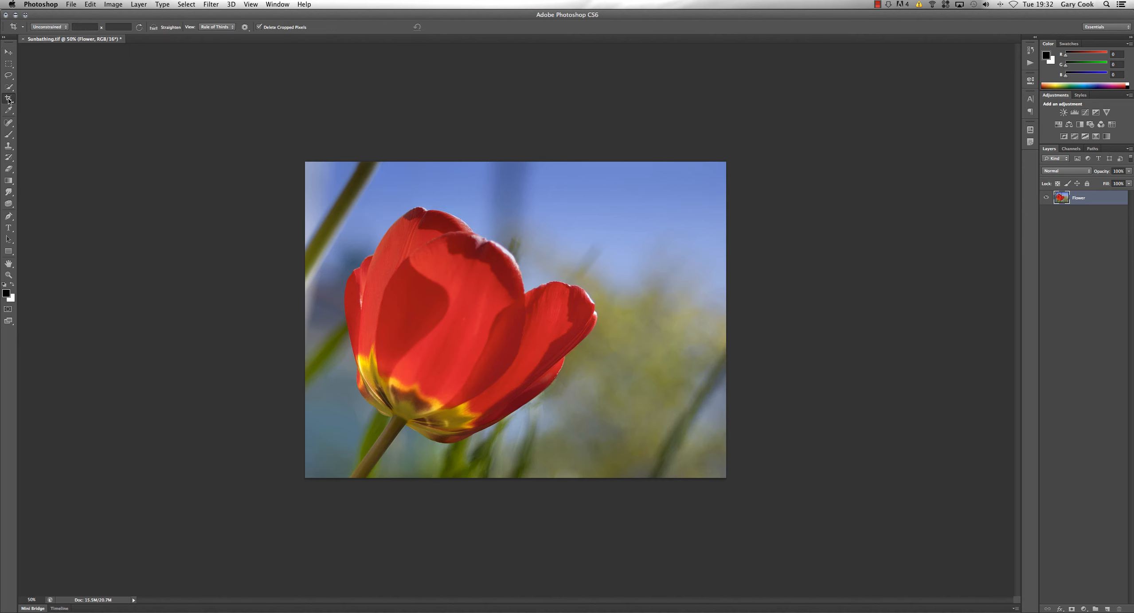
pyautogui.click(211, 134)
pyautogui.moveTo(307, 163); pyautogui.dragTo(254, 147)
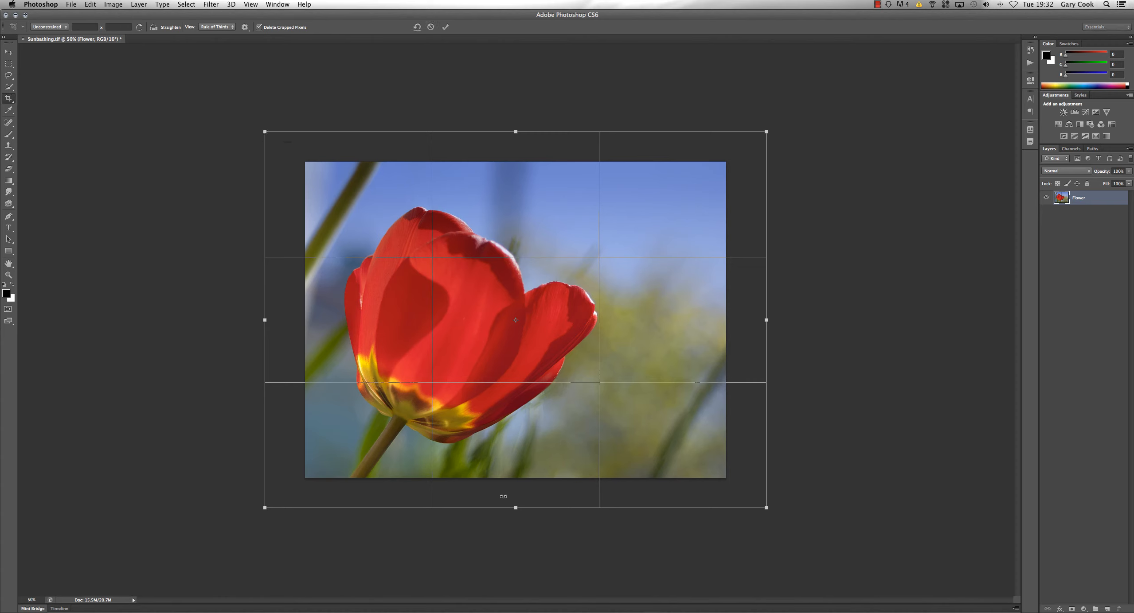
pyautogui.moveTo(515, 509); pyautogui.dragTo(515, 563)
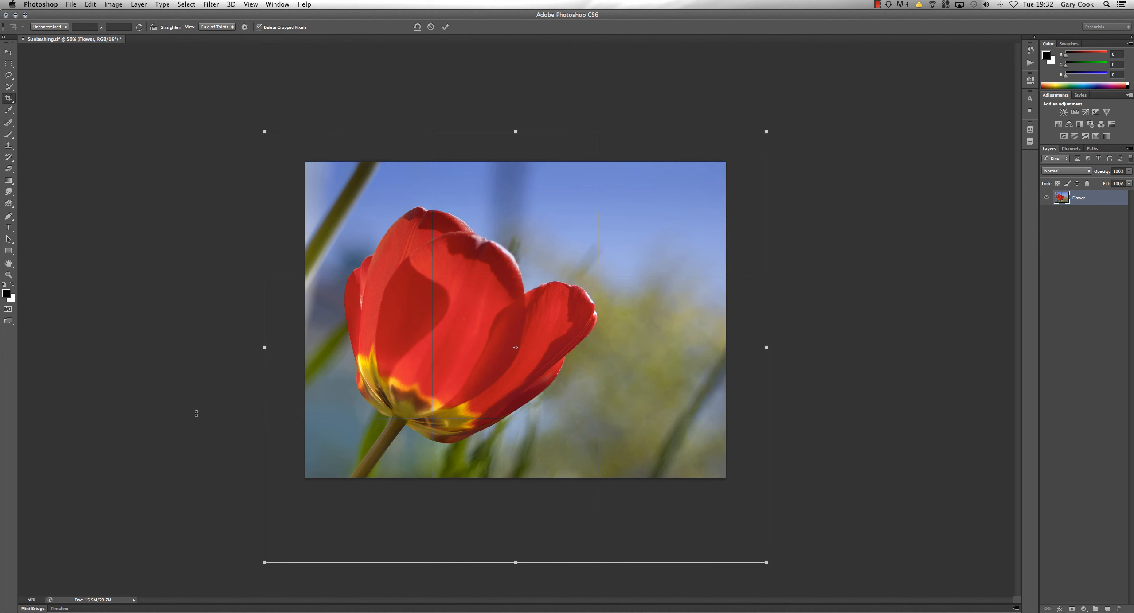
pyautogui.press('Return')
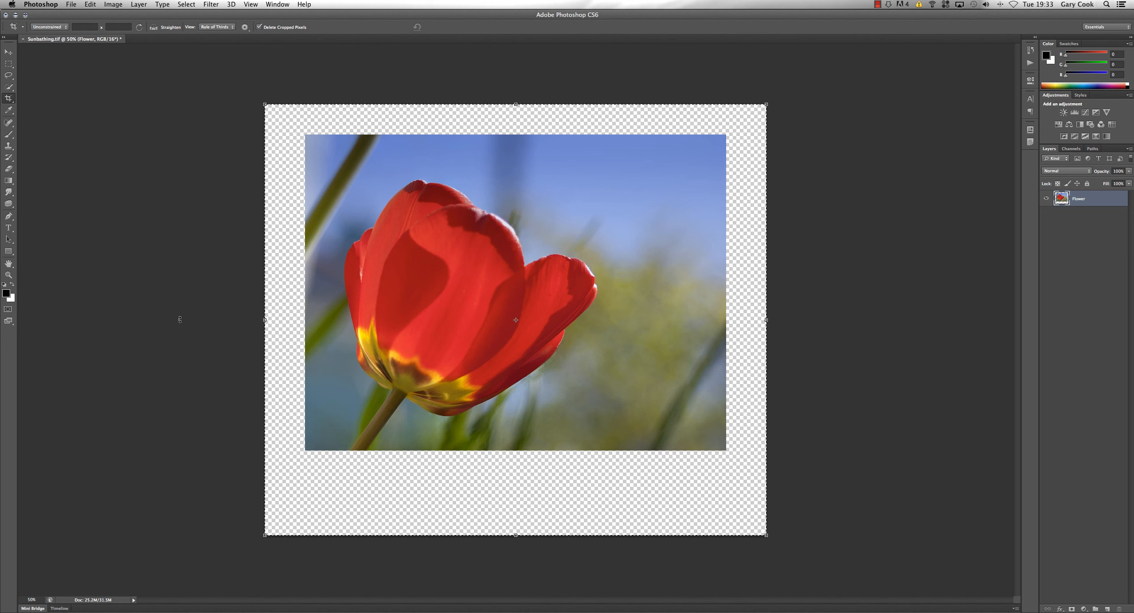
pyautogui.click(8, 52)
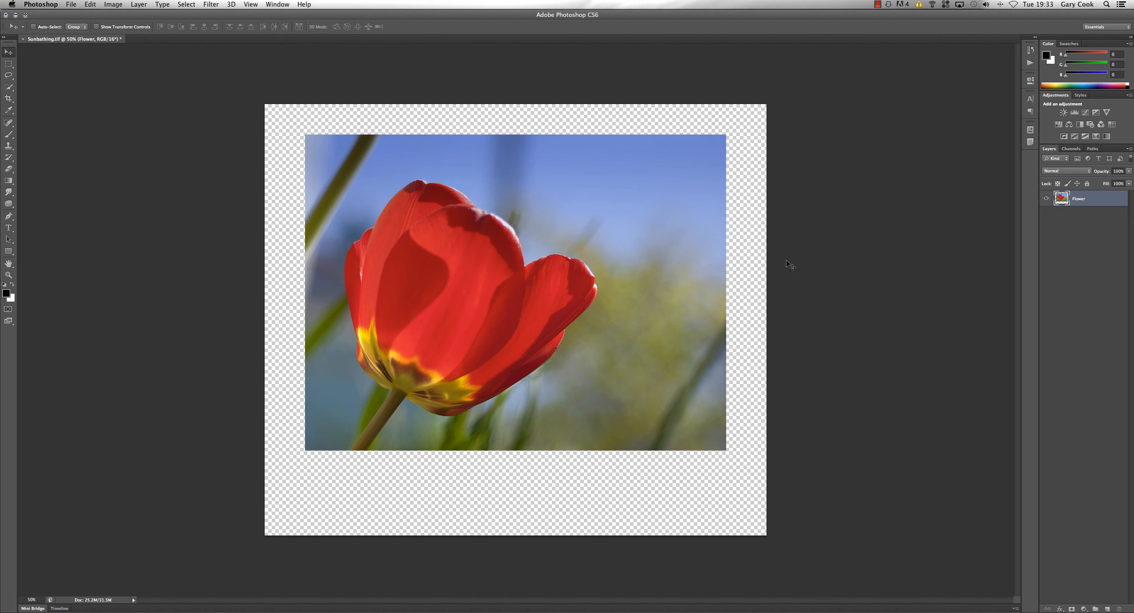
# Step: Add a new layer beneath the Flower layer and fill it with white at 100% opacity in Normal mode
pyautogui.keyDown('super'); pyautogui.click(1106, 610); pyautogui.keyUp('super')
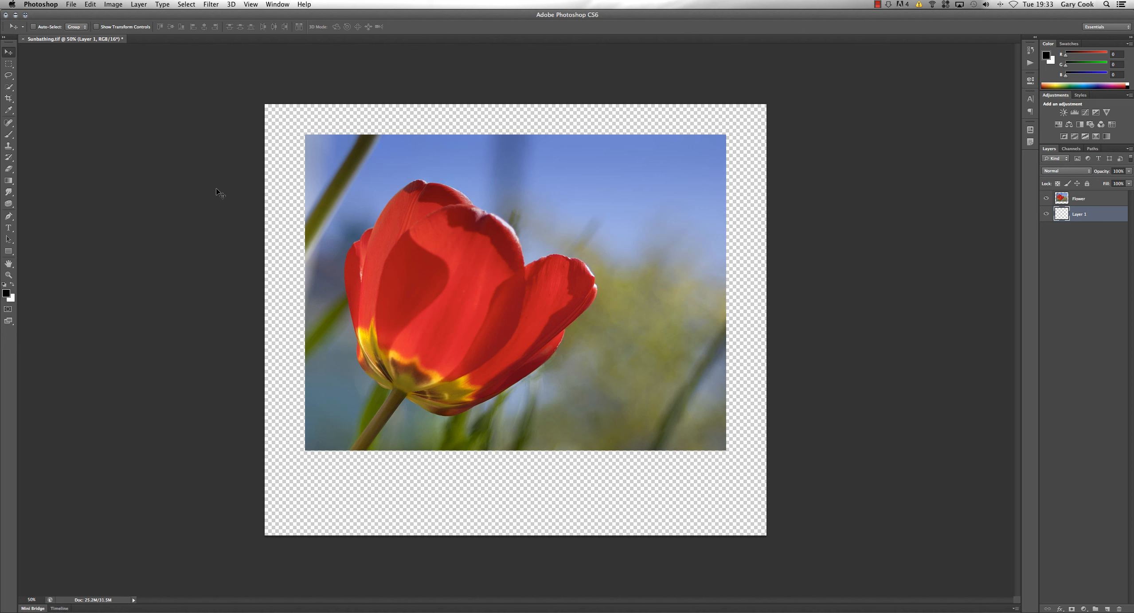
pyautogui.hotkey('shift', 'BackSpace')
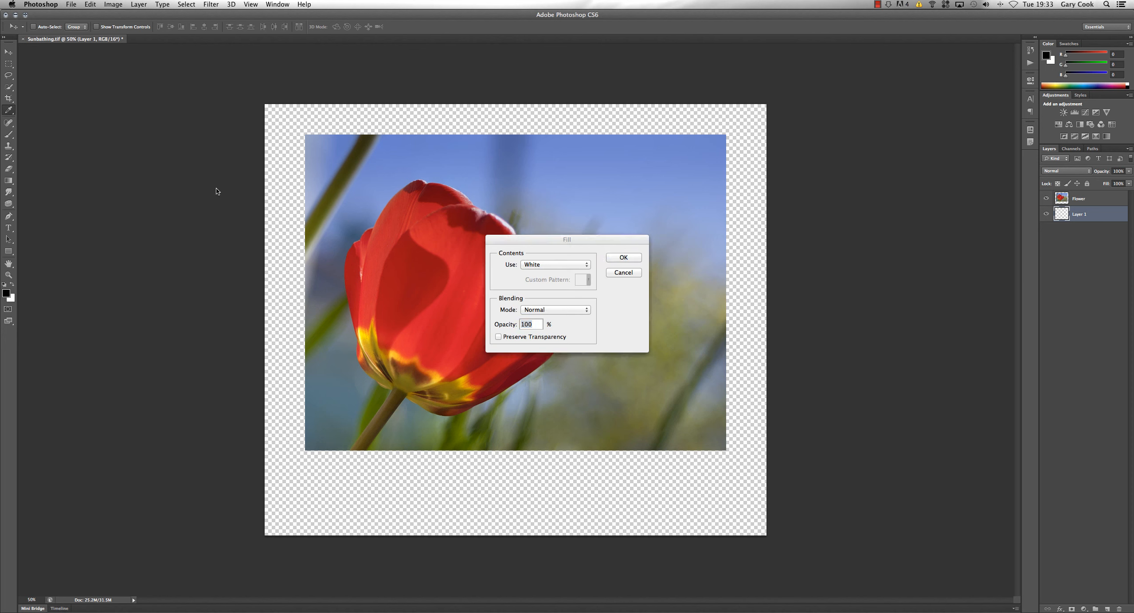
pyautogui.click(569, 266)
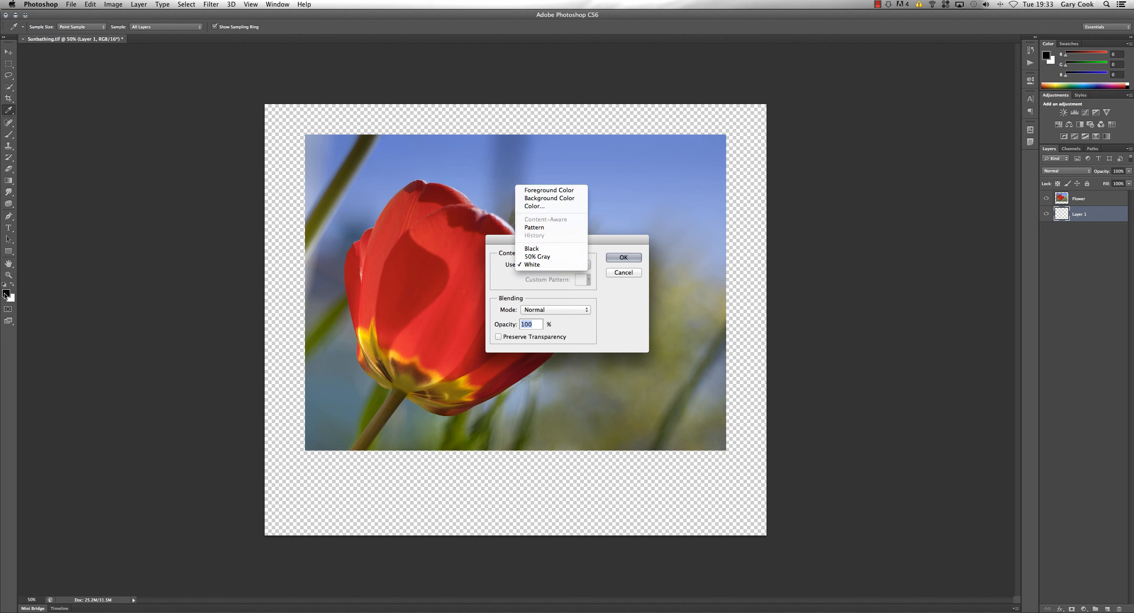
pyautogui.click(534, 265)
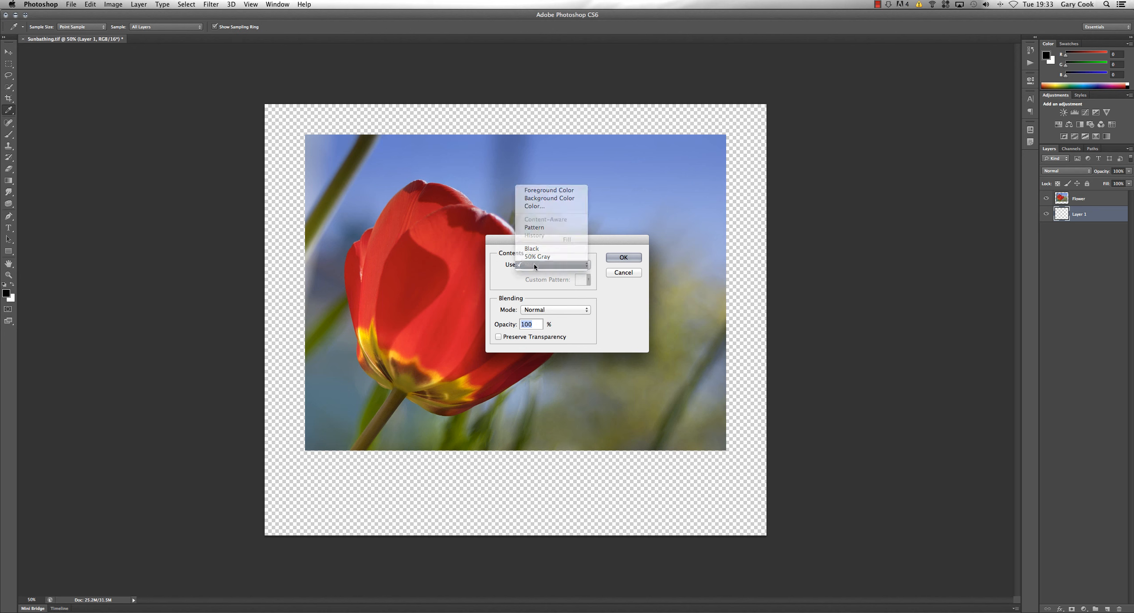
pyautogui.click(624, 258)
pyautogui.press('v')
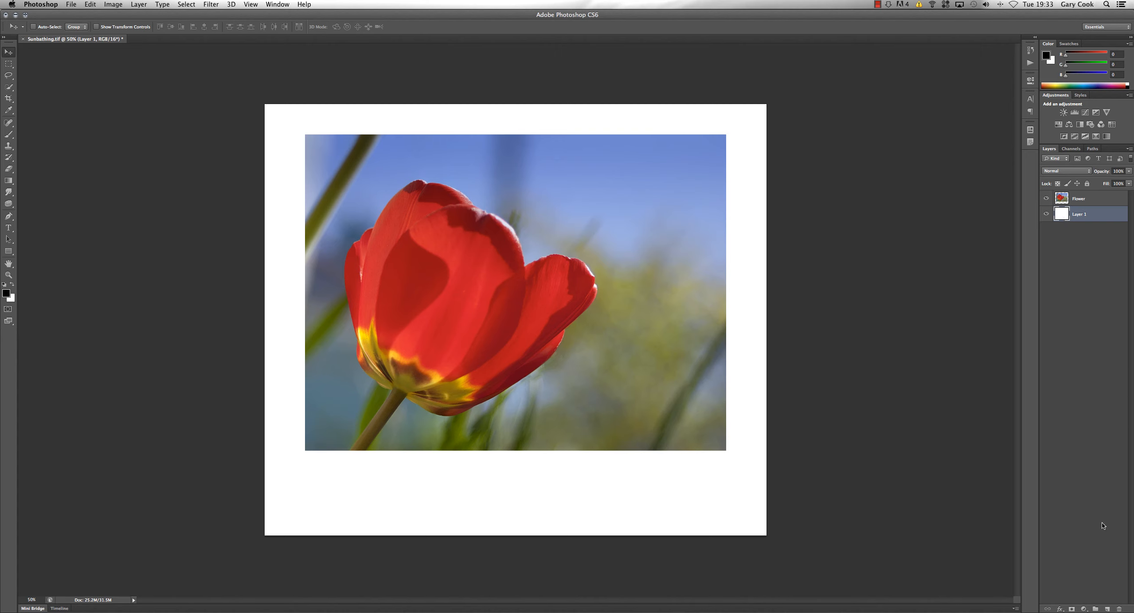
# Step: Add an empty layer above the white layer and load the Flower layer's outline as a selection
pyautogui.click(1106, 610)
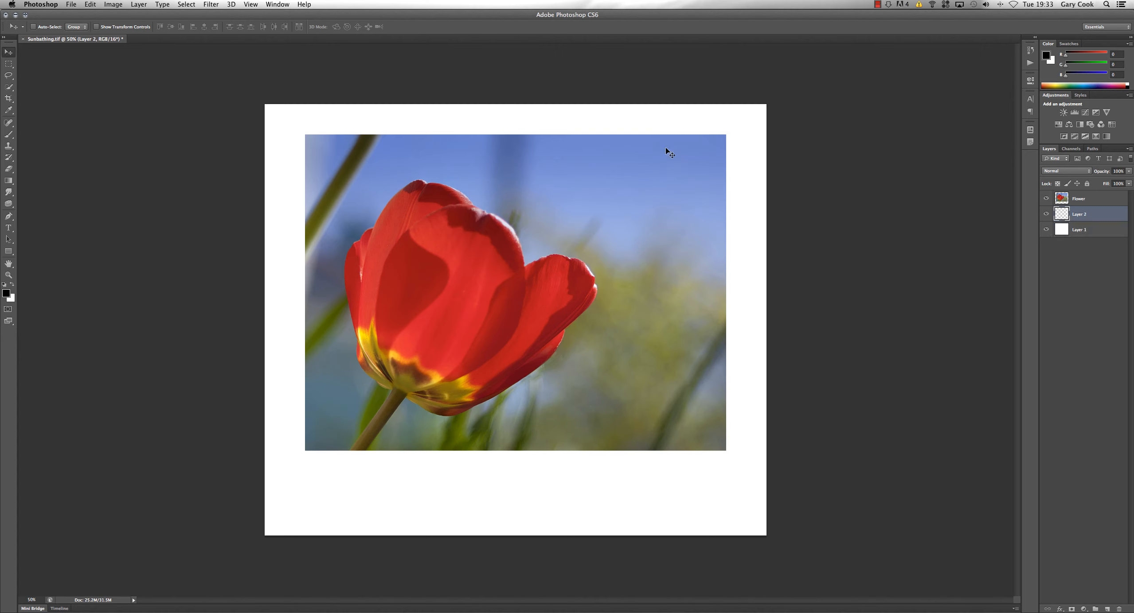
pyautogui.click(1060, 198)
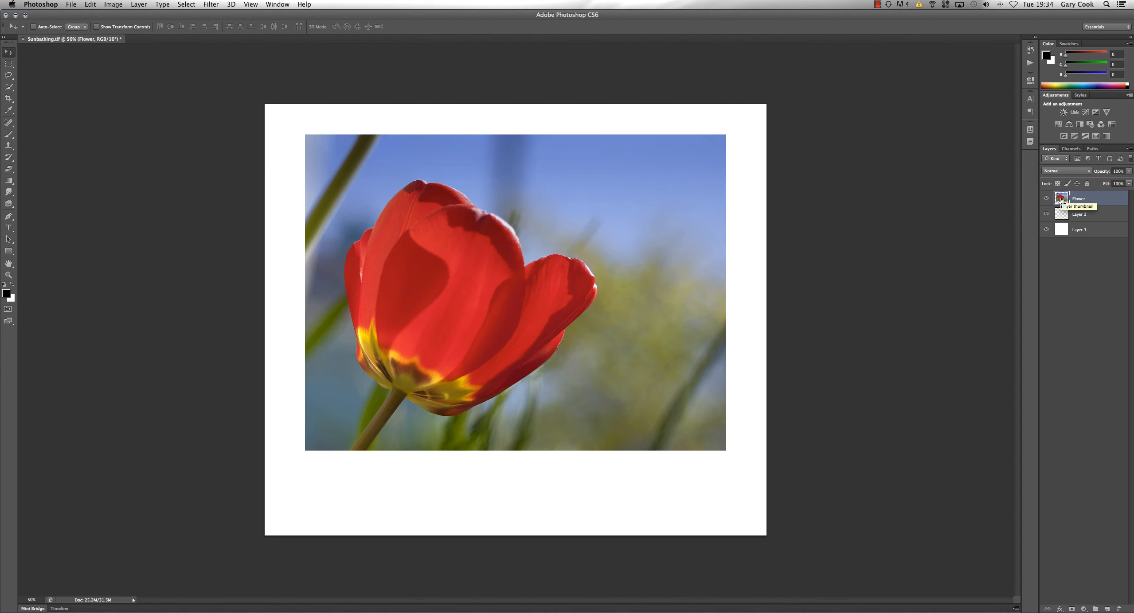
pyautogui.keyDown('super'); pyautogui.click(1061, 200); pyautogui.keyUp('super')
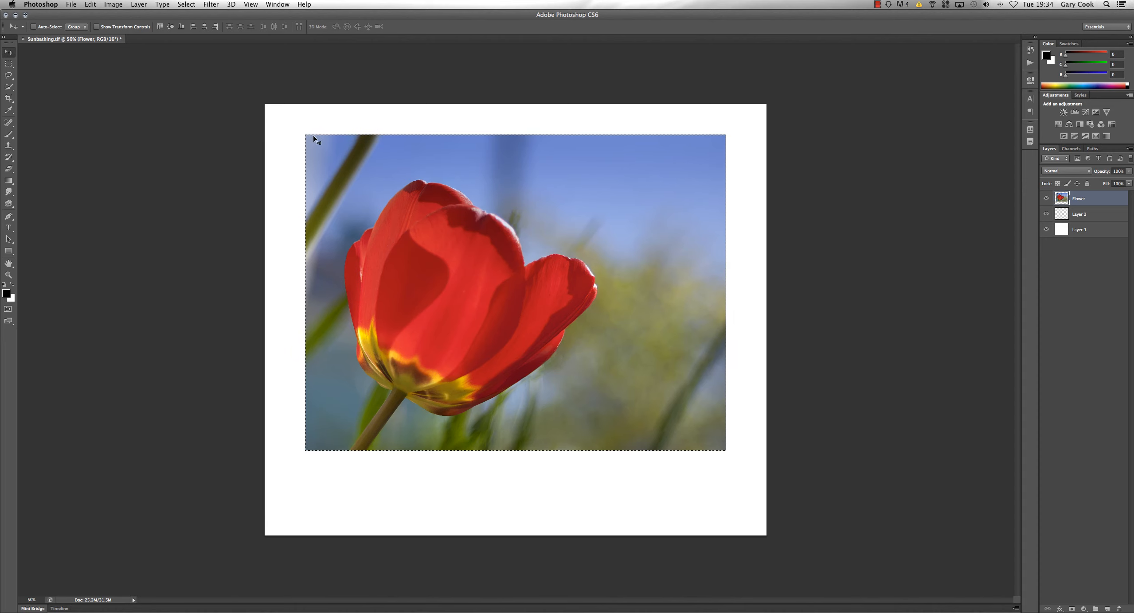
# Step: Transform the selection around its centre to about 108% so it frames the photo inside the white border
pyautogui.click(185, 5)
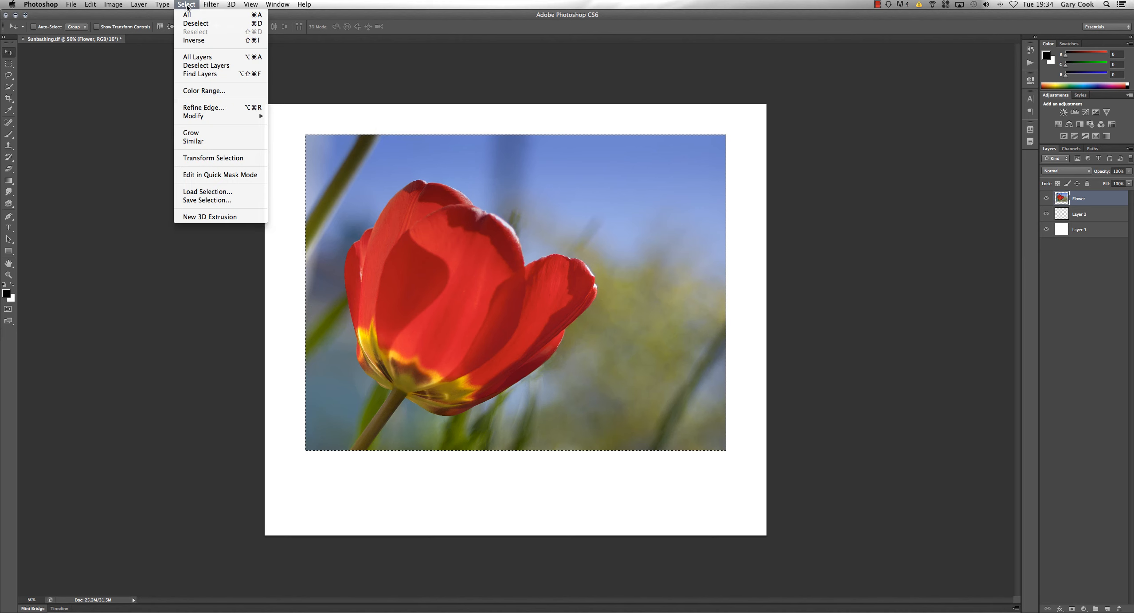
pyautogui.click(218, 158)
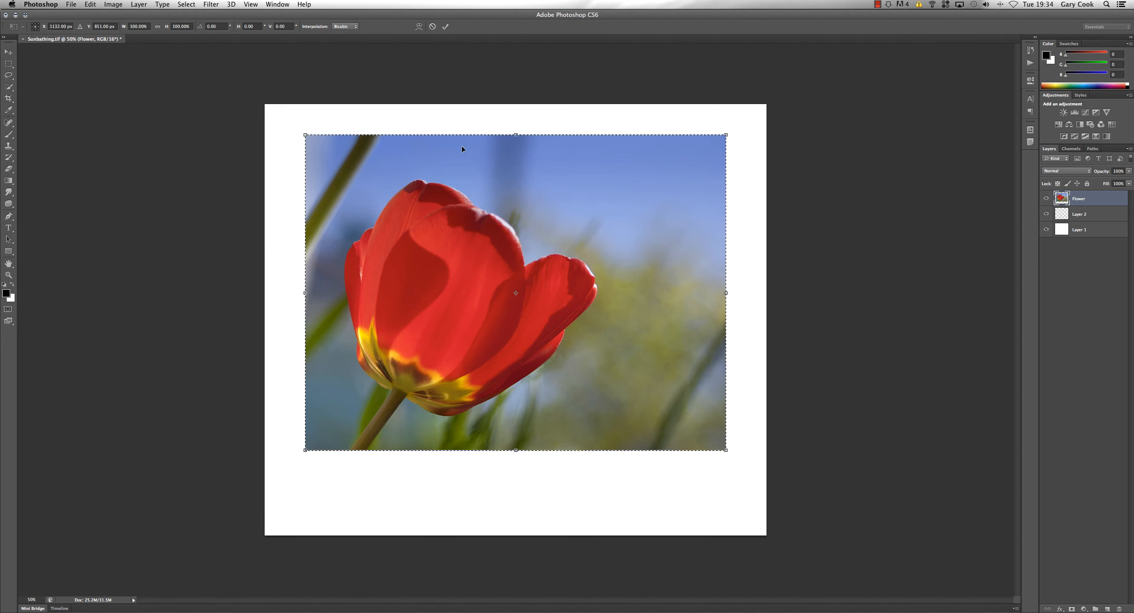
pyautogui.moveTo(302, 135)
pyautogui.mouseDown()
pyautogui.moveTo(283, 127)
pyautogui.moveTo(396, 112)
pyautogui.moveTo(314, 141)
pyautogui.moveTo(309, 109)
pyautogui.moveTo(278, 107)
pyautogui.moveTo(285, 127)
pyautogui.mouseUp()
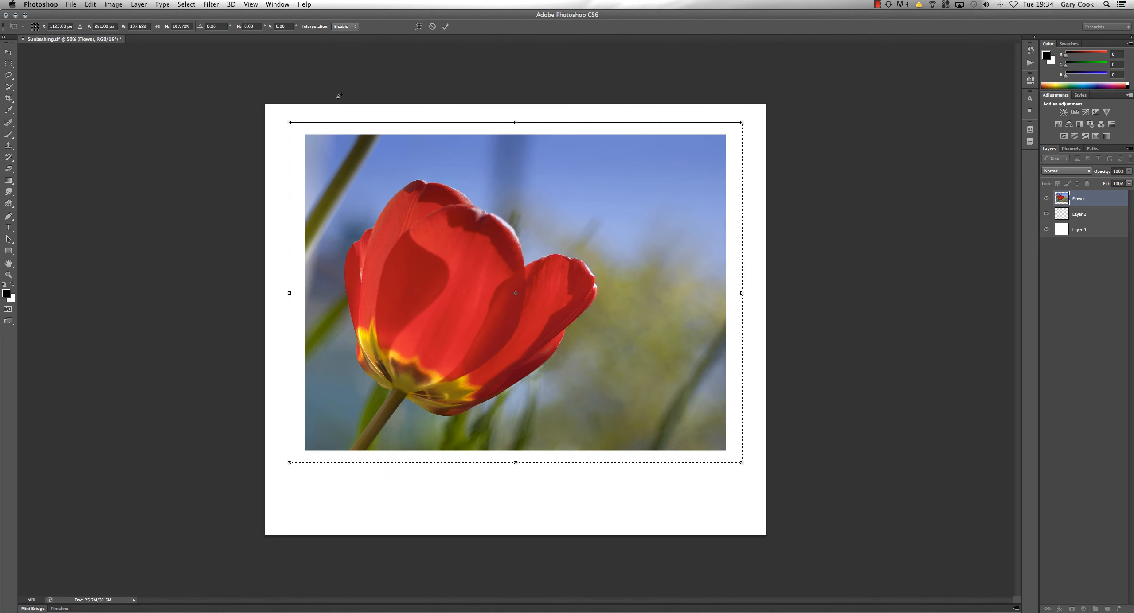
pyautogui.click(445, 28)
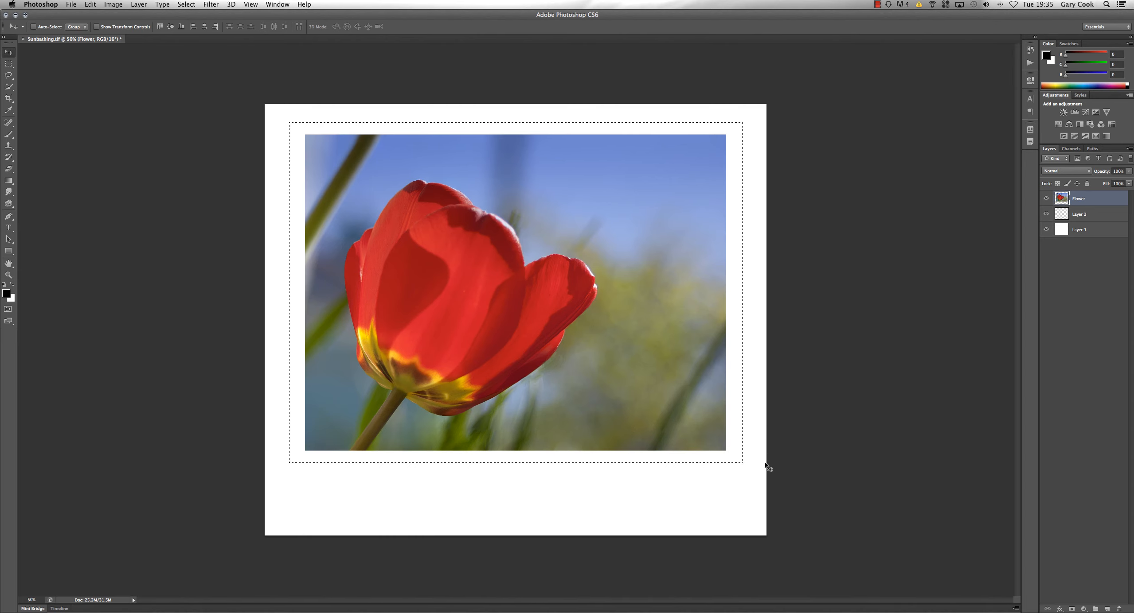
# Step: Stroke the enlarged selection on the Flower layer with a 2 px black line, centred, Normal mode, 100% opacity
pyautogui.click(90, 6)
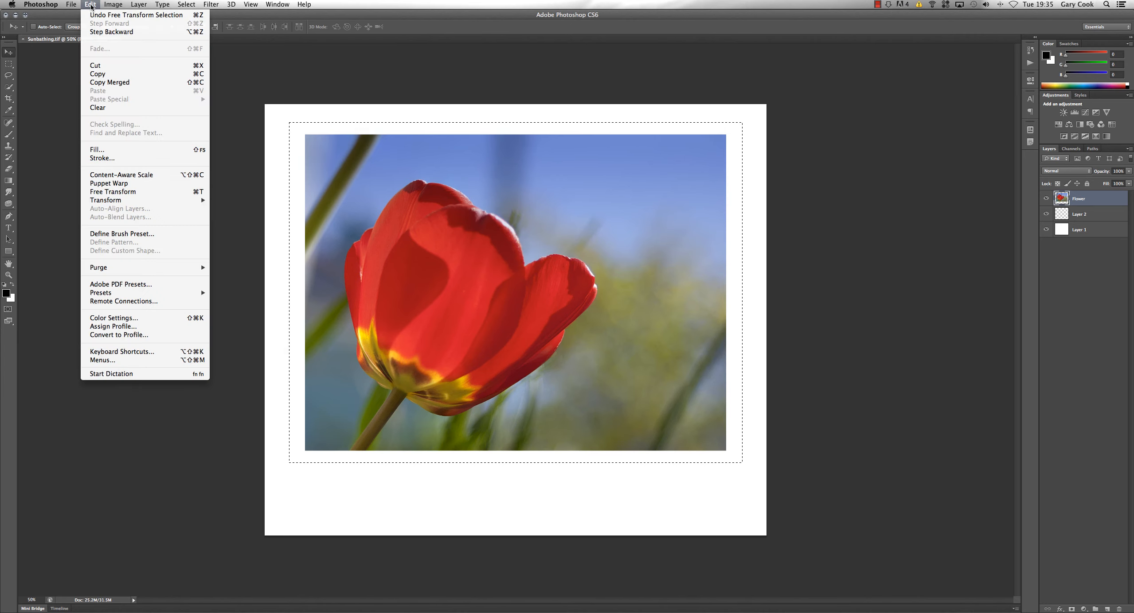
pyautogui.click(102, 159)
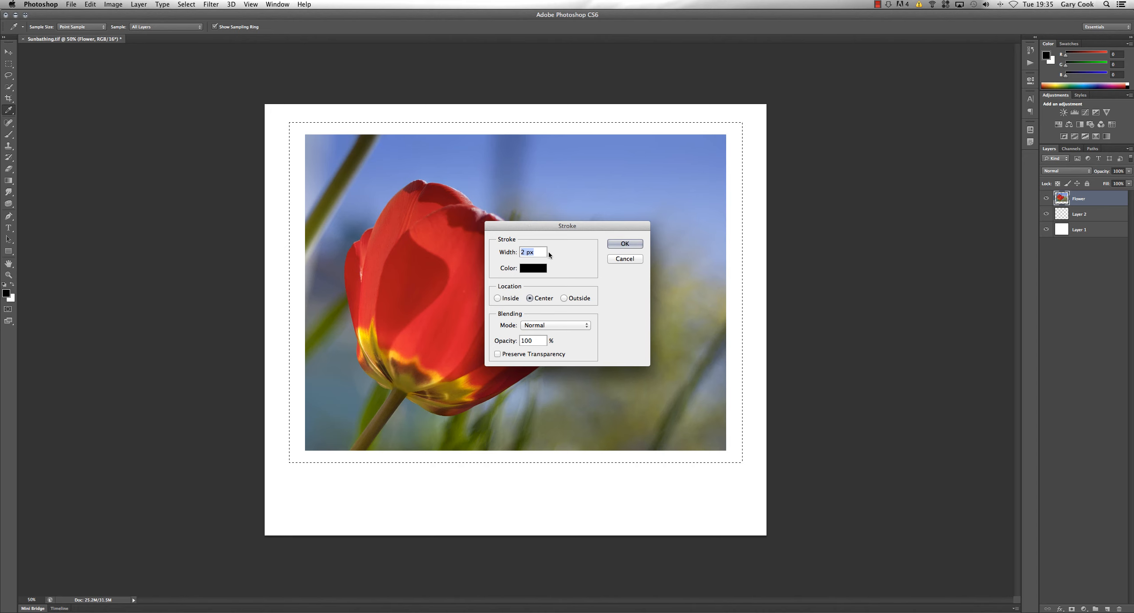
pyautogui.write('2')
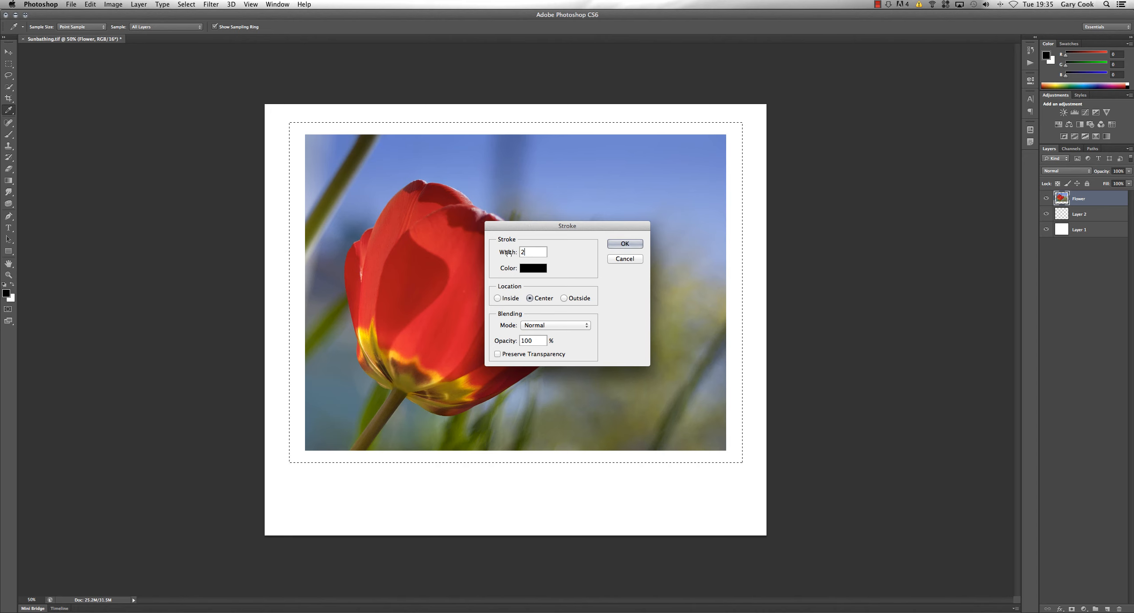
pyautogui.click(533, 268)
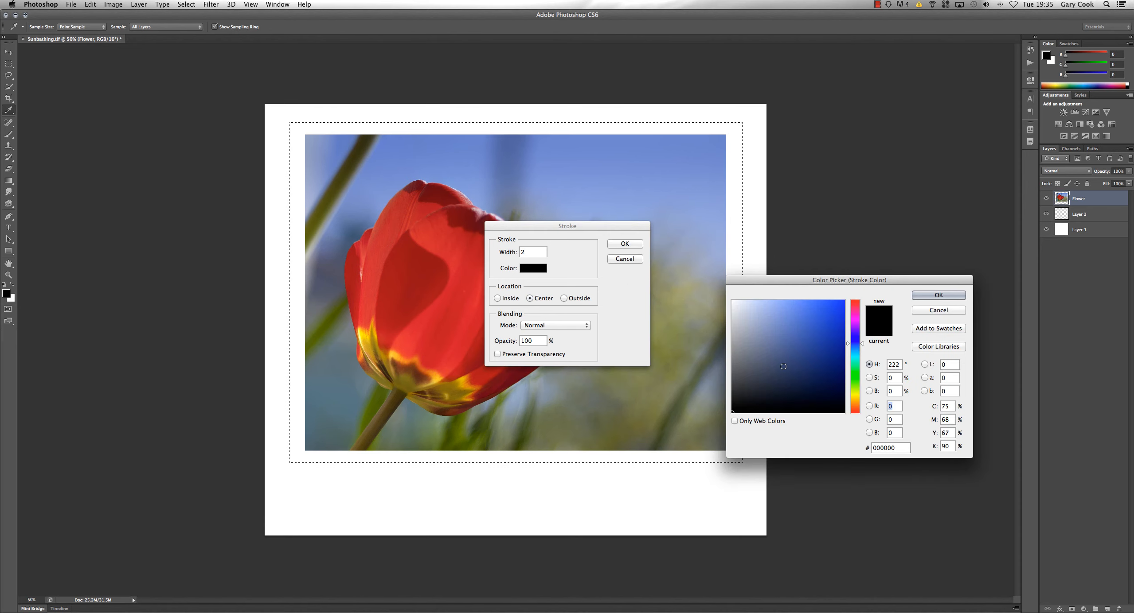
pyautogui.click(930, 296)
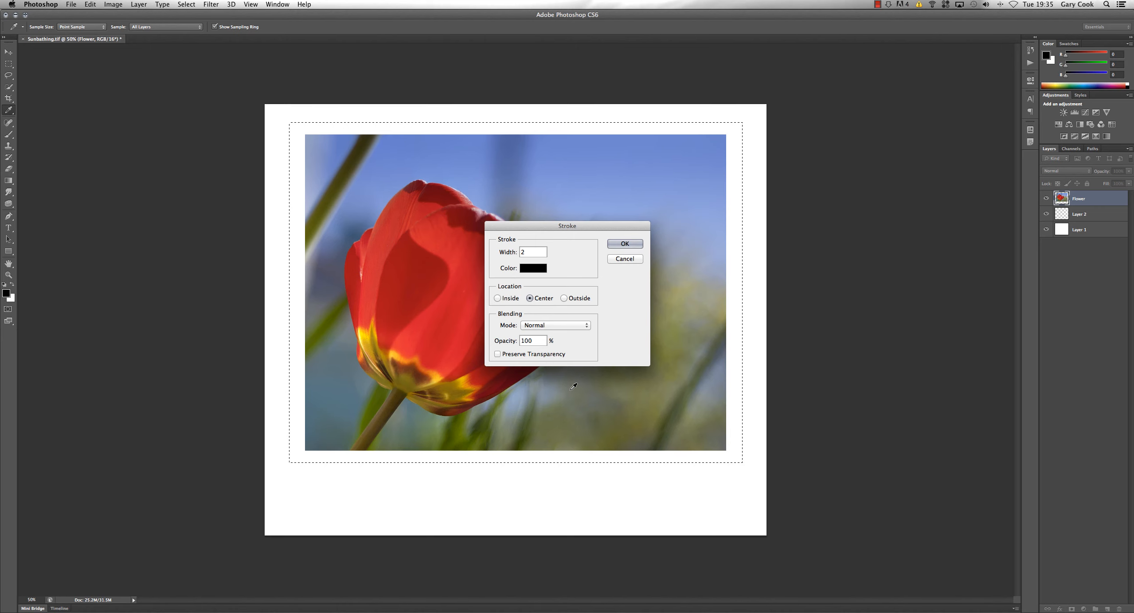
pyautogui.click(624, 244)
pyautogui.press('v')
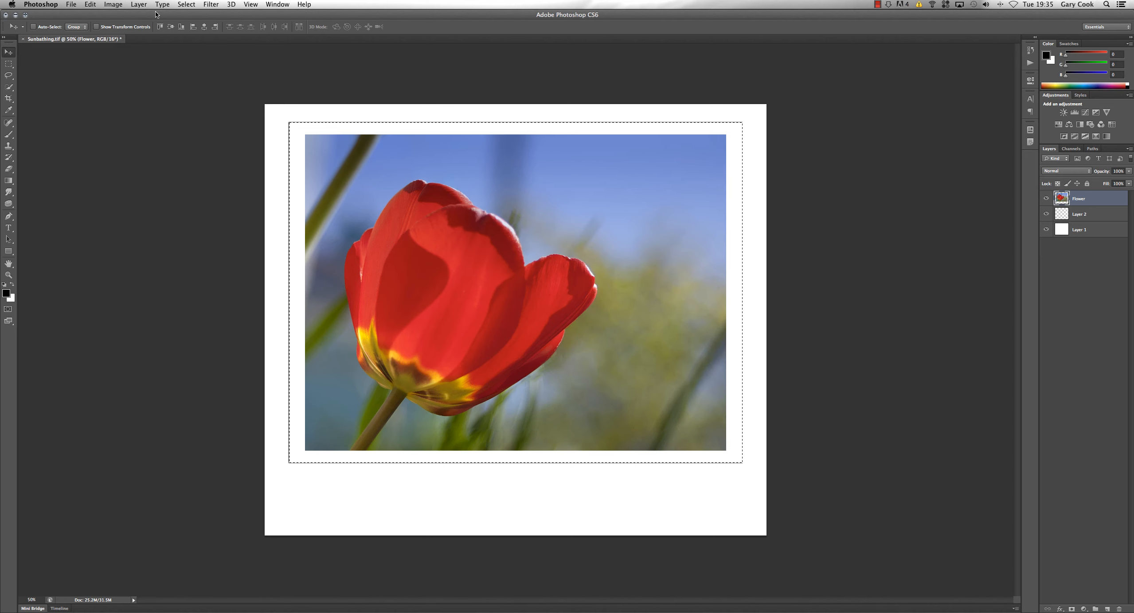
# Step: Deselect the frame selection and check the thin line around the photo
pyautogui.click(188, 4)
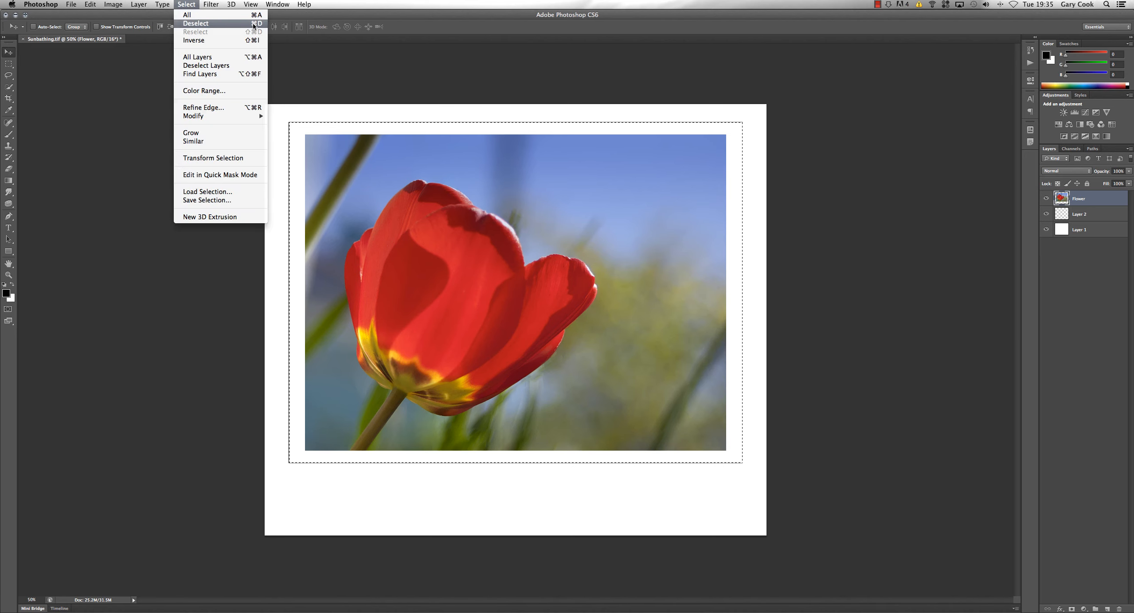
pyautogui.click(217, 24)
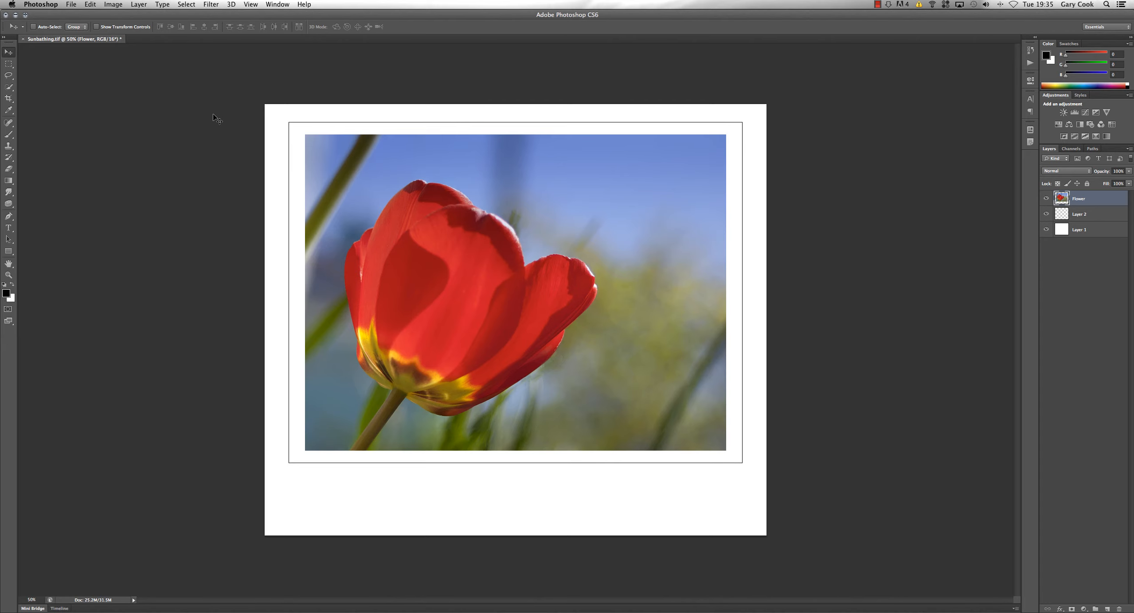
pyautogui.press('super+equal')
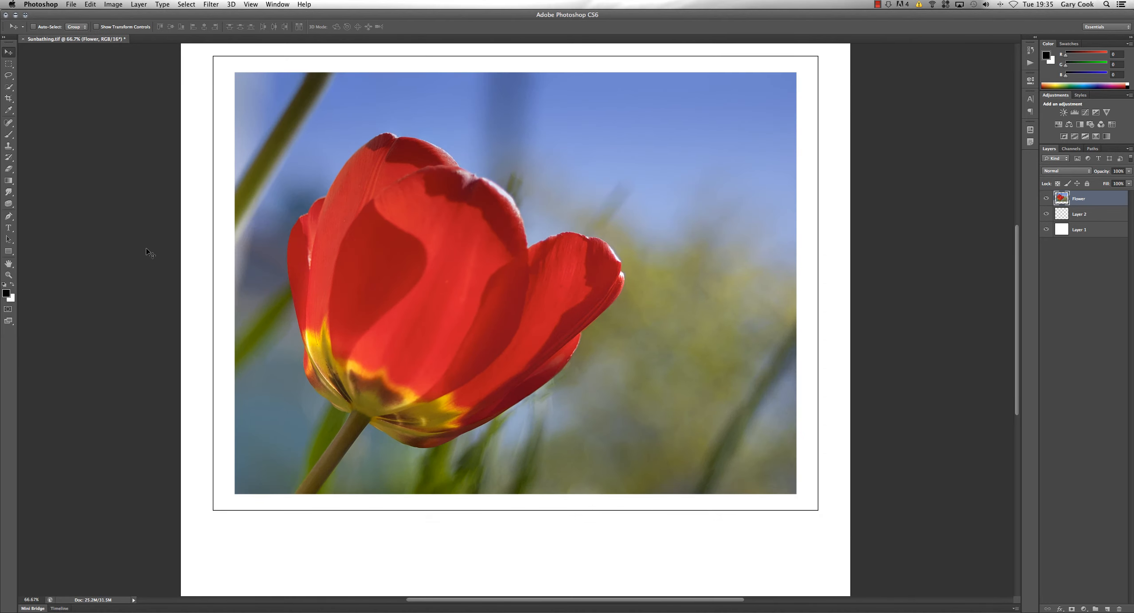
pyautogui.press('super+minus')
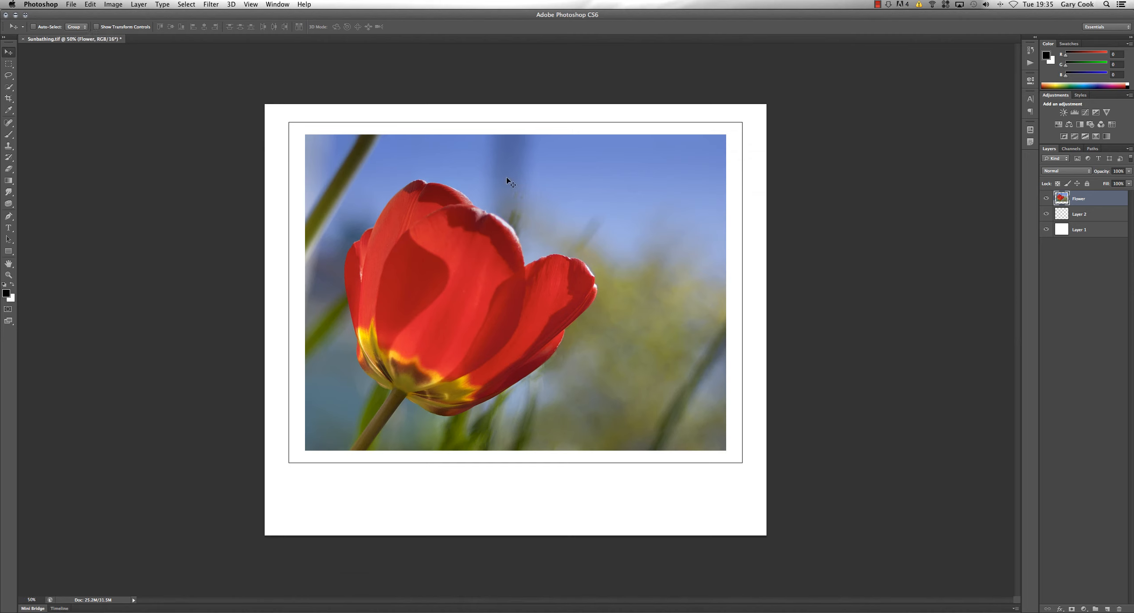
# Step: Start a centred 72 pt text line in the white margin below the photo
pyautogui.click(9, 228)
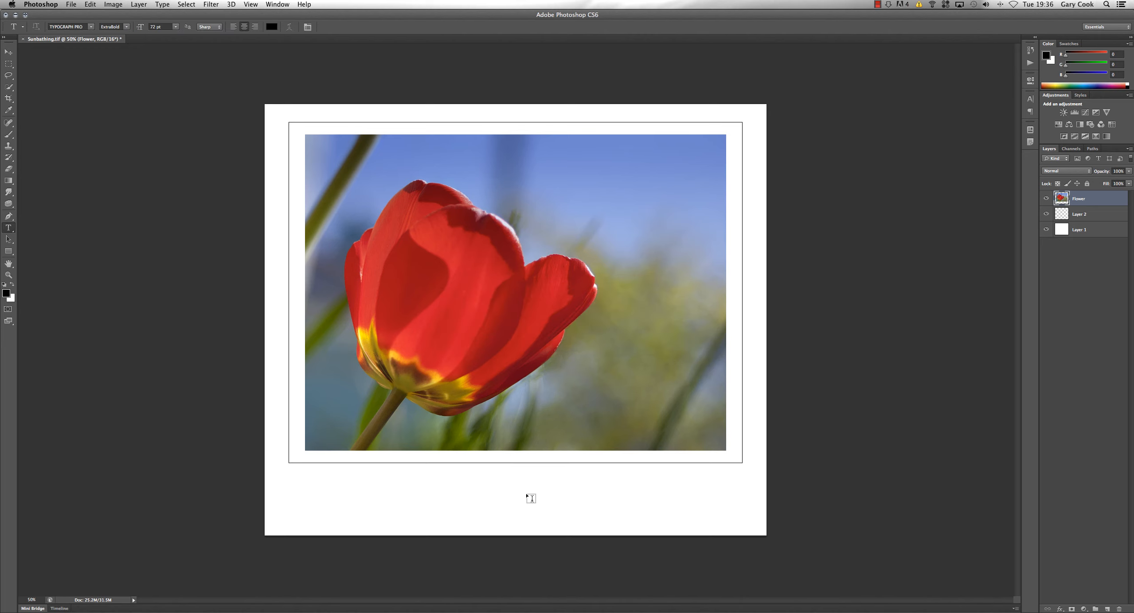
pyautogui.click(504, 485)
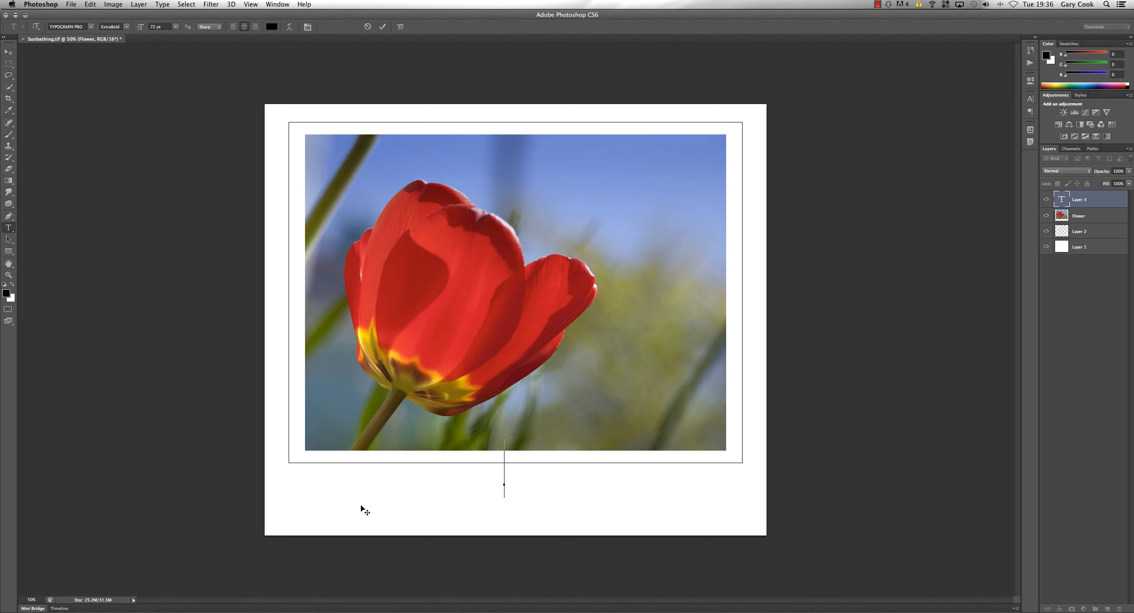